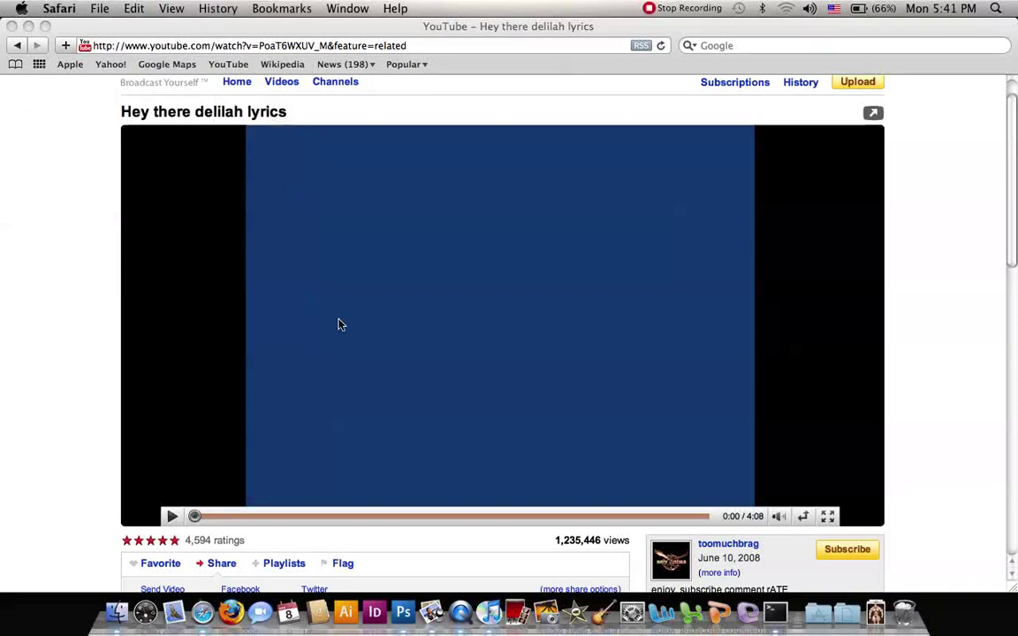
Leave the Safari YouTube lyrics video and bring Photoshop forward from the Dock.
{"action": "left_click", "coordinate": [339, 323]}
{"action": "key", "text": "ctrl+Right"}
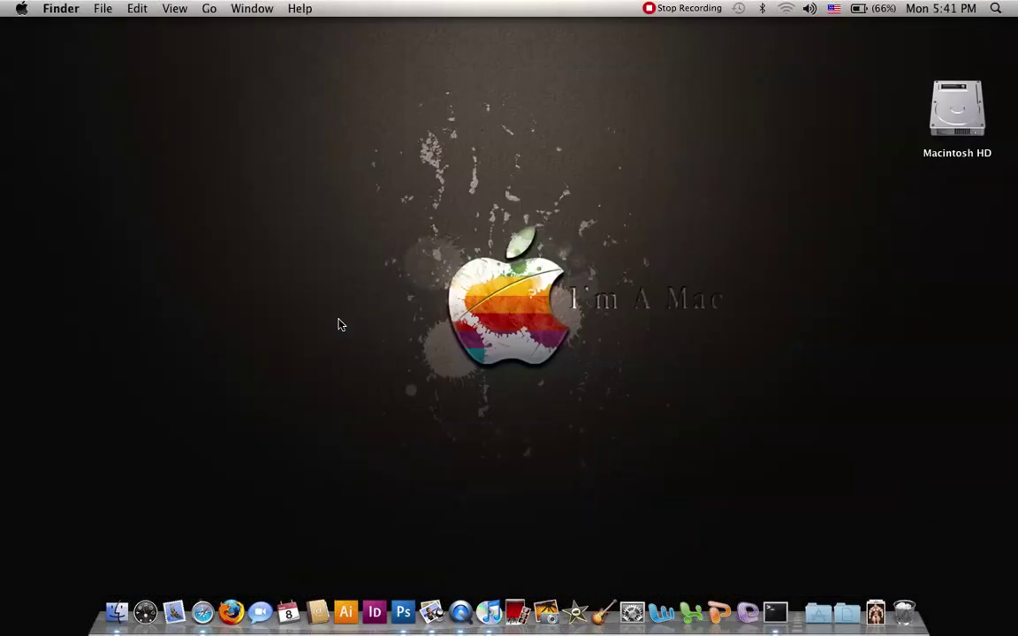
{"action": "left_click", "coordinate": [403, 611]}
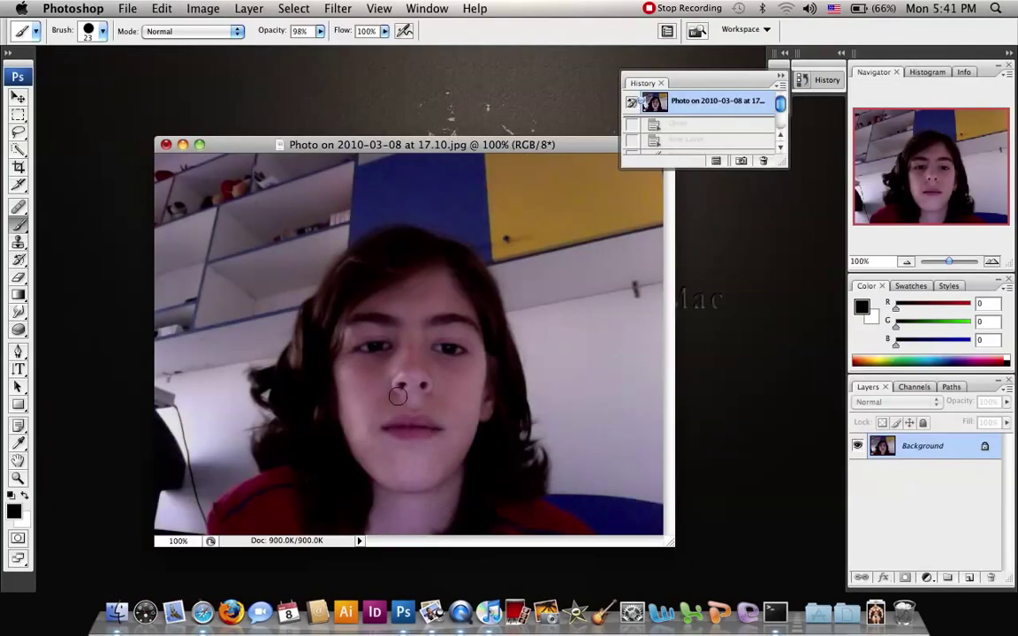
On a new Layer 1, brush black over the cheek, chin, moustache and upper lip.
{"action": "left_click", "coordinate": [971, 579]}
{"action": "left_click_drag", "start_coordinate": [340, 362], "coordinate": [349, 425]}
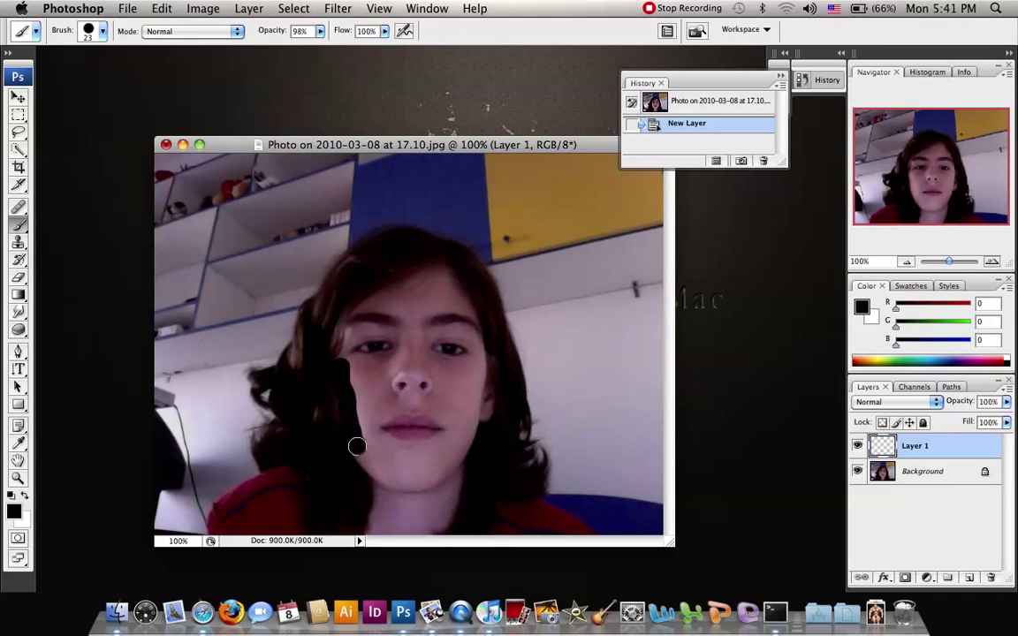
{"action": "mouse_move", "coordinate": [349, 425]}
{"action": "left_mouse_down"}
{"action": "mouse_move", "coordinate": [390, 486]}
{"action": "mouse_move", "coordinate": [447, 469]}
{"action": "mouse_move", "coordinate": [483, 389]}
{"action": "mouse_move", "coordinate": [450, 466]}
{"action": "mouse_move", "coordinate": [427, 480]}
{"action": "mouse_move", "coordinate": [402, 475]}
{"action": "mouse_move", "coordinate": [402, 444]}
{"action": "mouse_move", "coordinate": [420, 475]}
{"action": "mouse_move", "coordinate": [411, 447]}
{"action": "mouse_move", "coordinate": [380, 459]}
{"action": "mouse_move", "coordinate": [371, 452]}
{"action": "mouse_move", "coordinate": [363, 423]}
{"action": "mouse_move", "coordinate": [411, 402]}
{"action": "mouse_move", "coordinate": [456, 424]}
{"action": "left_mouse_up"}
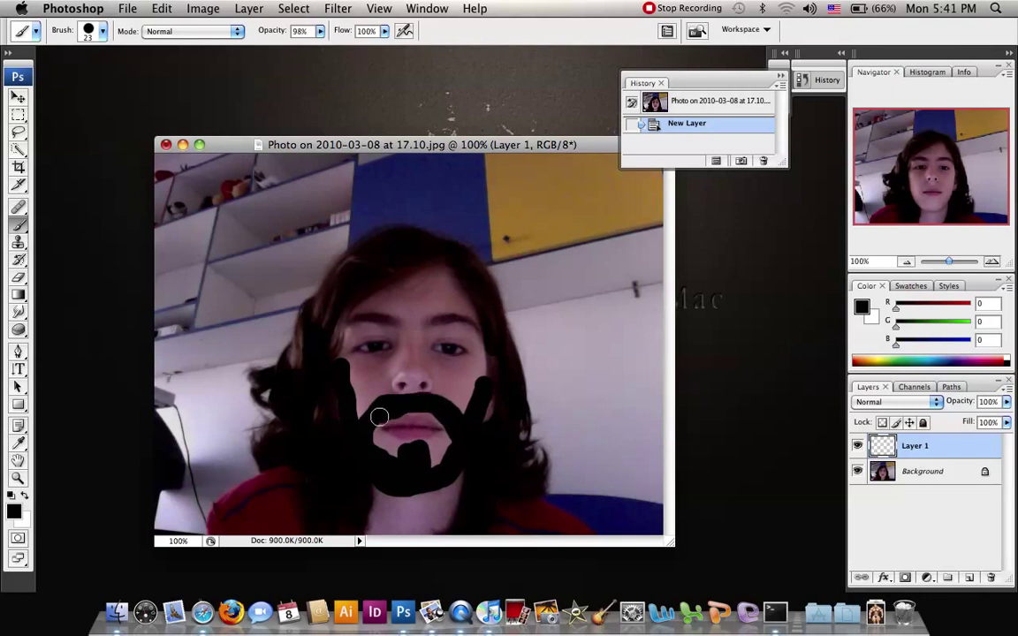
{"action": "mouse_move", "coordinate": [371, 436]}
{"action": "left_mouse_down"}
{"action": "mouse_move", "coordinate": [408, 452]}
{"action": "mouse_move", "coordinate": [449, 438]}
{"action": "mouse_move", "coordinate": [408, 474]}
{"action": "mouse_move", "coordinate": [394, 454]}
{"action": "mouse_move", "coordinate": [422, 453]}
{"action": "mouse_move", "coordinate": [438, 432]}
{"action": "mouse_move", "coordinate": [442, 443]}
{"action": "left_mouse_up"}
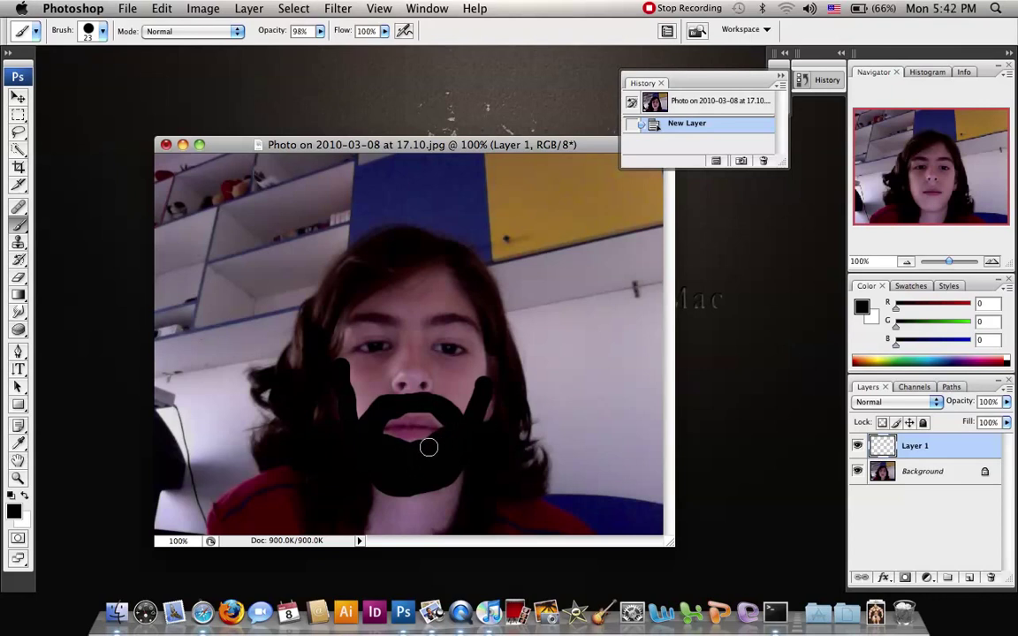
{"action": "mouse_move", "coordinate": [386, 411]}
{"action": "left_mouse_down"}
{"action": "mouse_move", "coordinate": [439, 410]}
{"action": "mouse_move", "coordinate": [448, 432]}
{"action": "mouse_move", "coordinate": [434, 445]}
{"action": "mouse_move", "coordinate": [452, 441]}
{"action": "mouse_move", "coordinate": [477, 409]}
{"action": "mouse_move", "coordinate": [482, 355]}
{"action": "mouse_move", "coordinate": [448, 457]}
{"action": "left_mouse_up"}
{"action": "left_click_drag", "start_coordinate": [357, 429], "coordinate": [432, 412]}
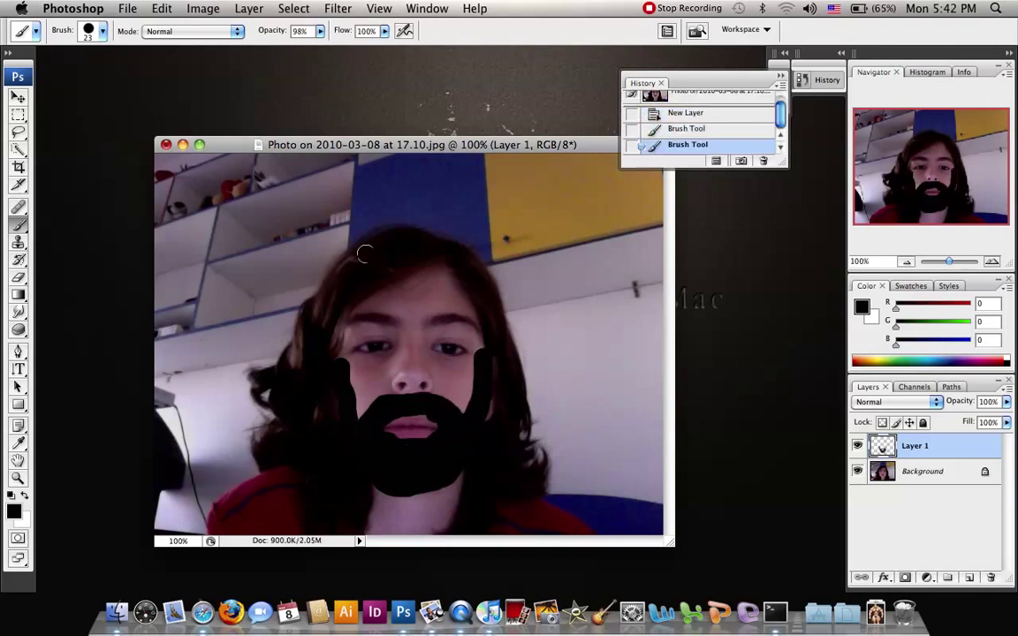
Add 12% monochromatic Gaussian noise to the beard layer.
{"action": "left_click", "coordinate": [339, 9]}
{"action": "mouse_move", "coordinate": [349, 222]}
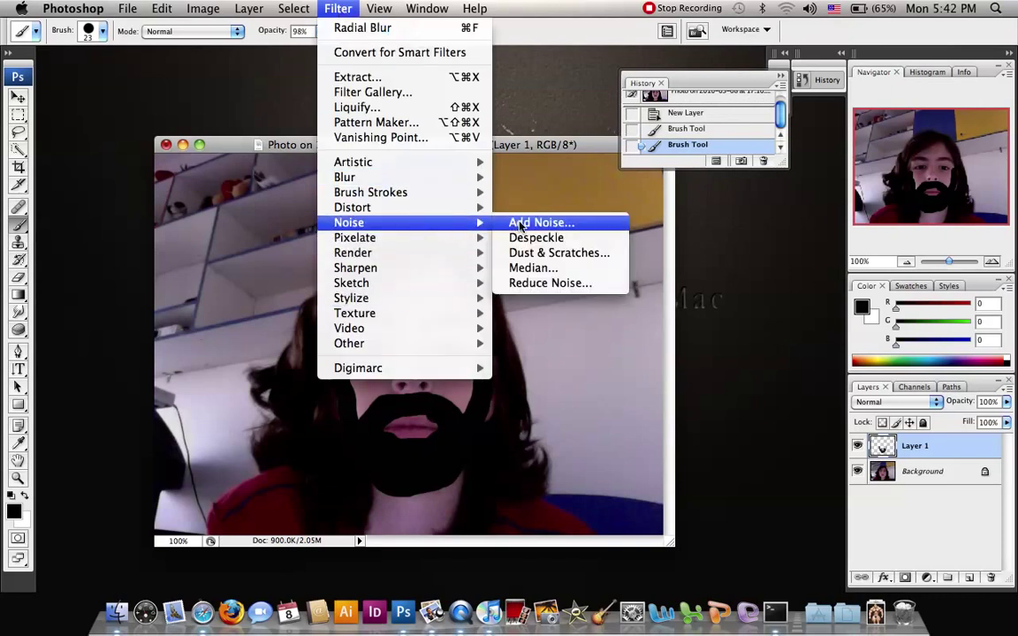
{"action": "left_click", "coordinate": [531, 222]}
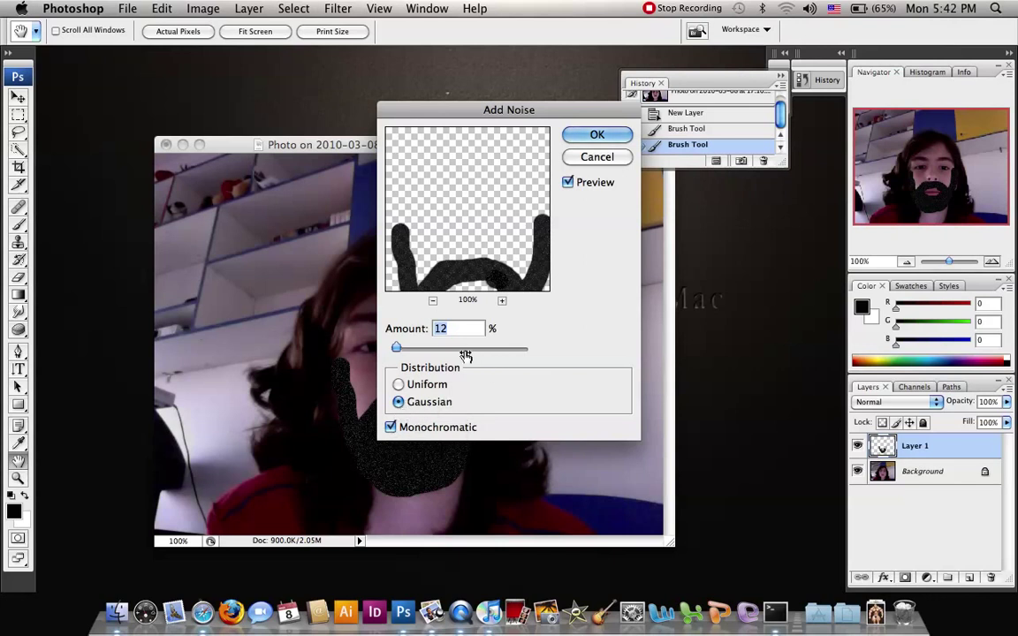
{"action": "left_click", "coordinate": [592, 135]}
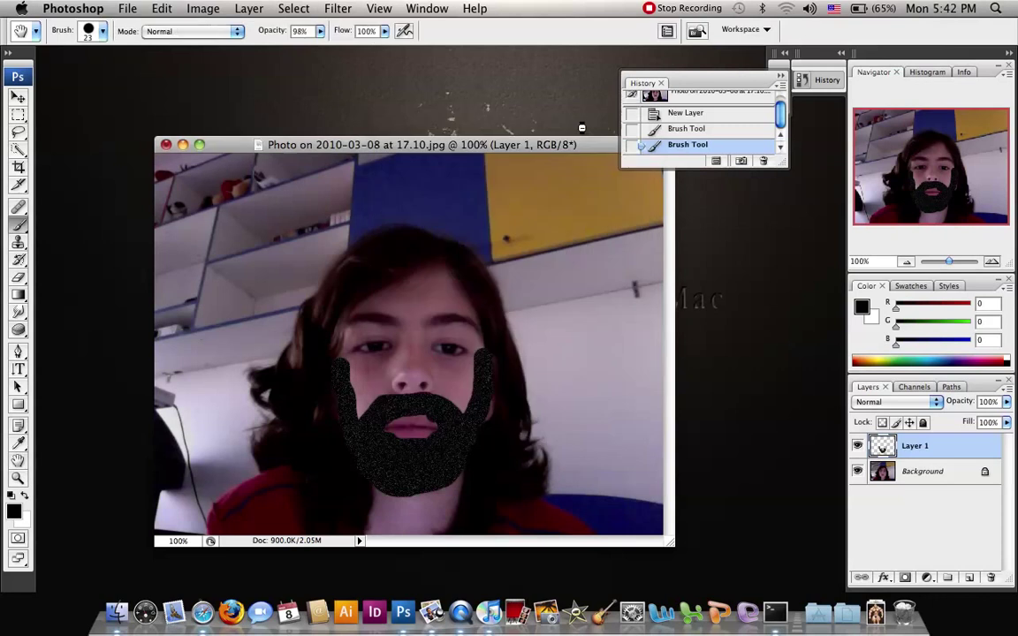
Apply a Zoom Radial Blur of amount 5 to the beard.
{"action": "left_click", "coordinate": [329, 8]}
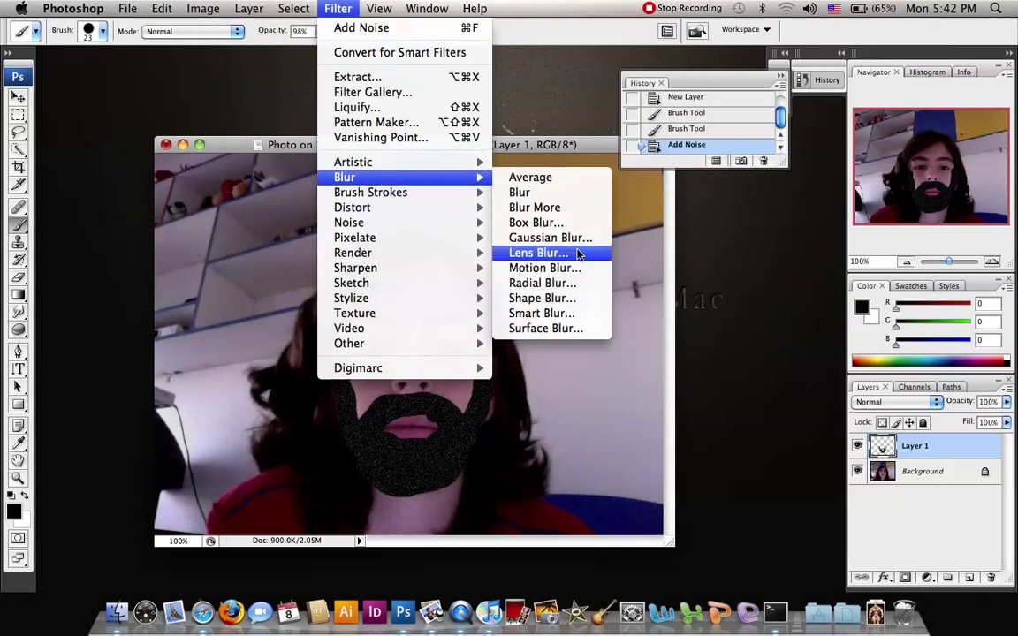
{"action": "left_click", "coordinate": [531, 283]}
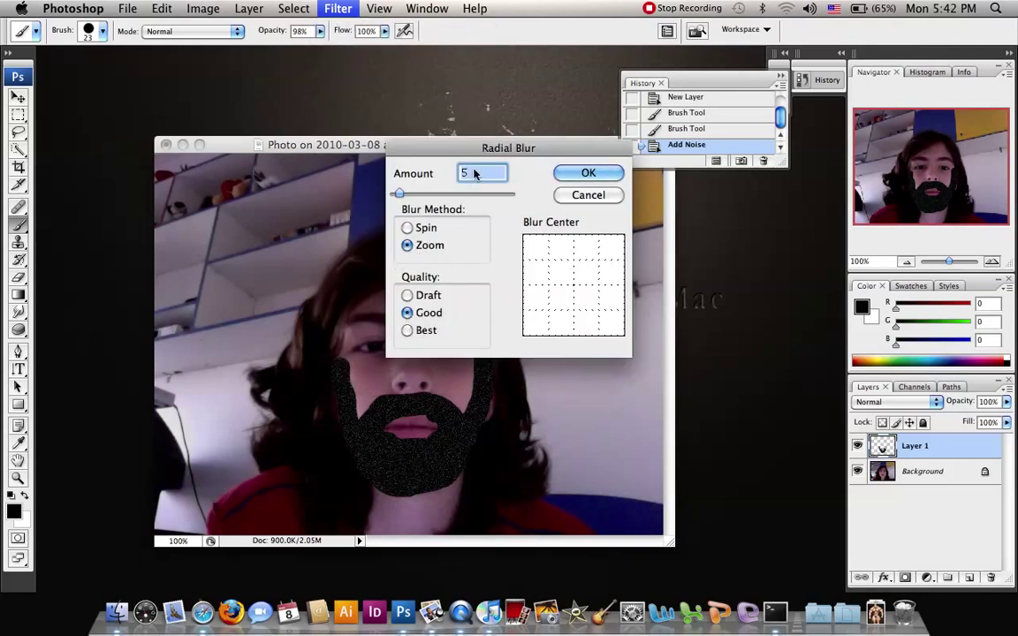
{"action": "left_click", "coordinate": [585, 172]}
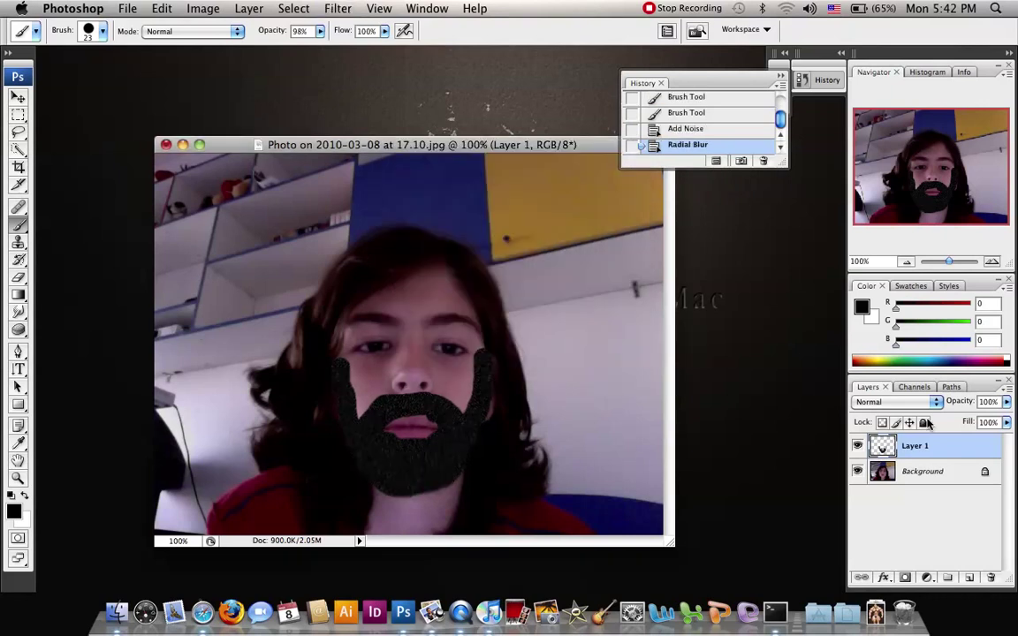
Try Exclusion, then set the beard layer's blend mode to Difference.
{"action": "left_click", "coordinate": [893, 402]}
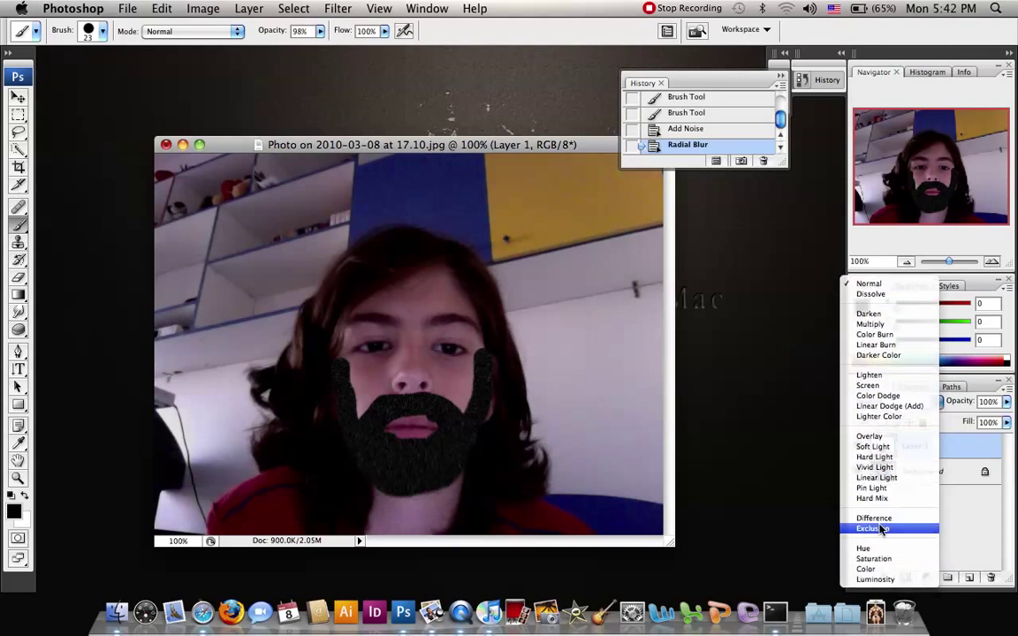
{"action": "left_click", "coordinate": [881, 528]}
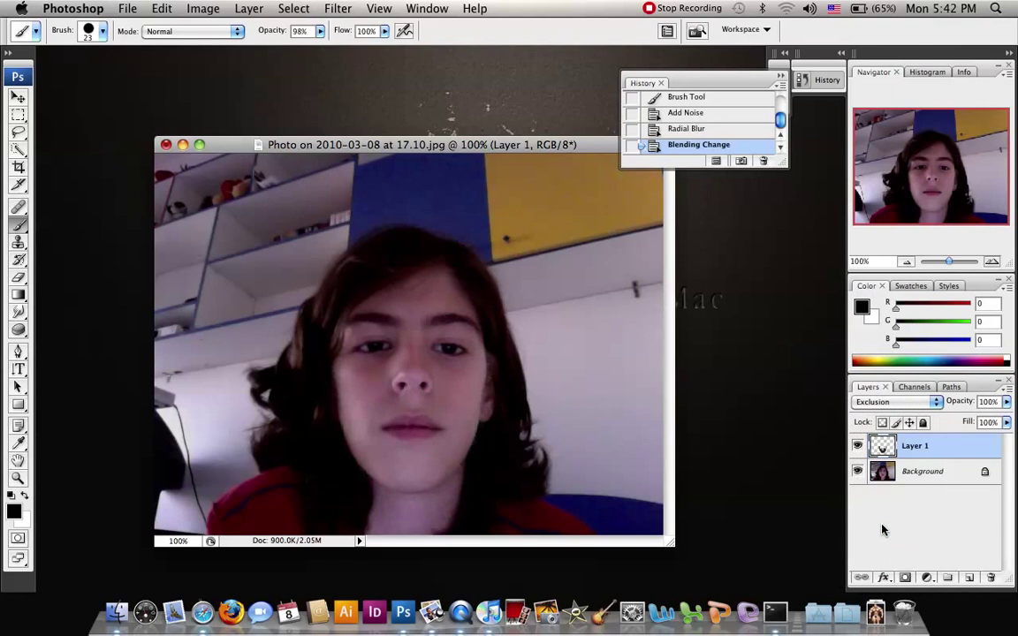
{"action": "left_click", "coordinate": [888, 402]}
{"action": "left_click", "coordinate": [885, 391]}
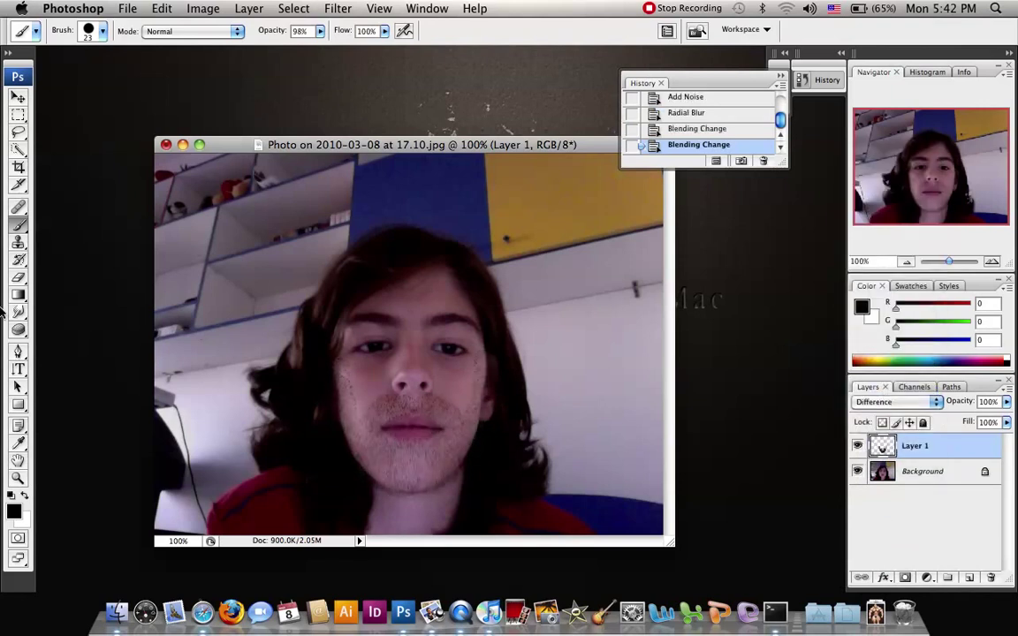
{"action": "left_click", "coordinate": [18, 276]}
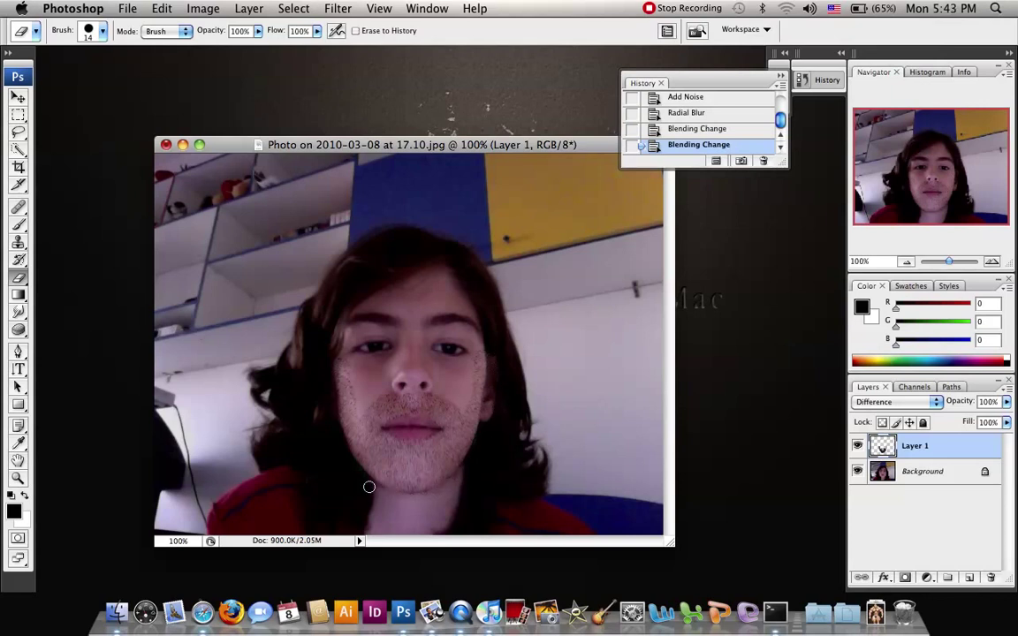
Erase stray stubble at the chin, upper lip, left cheek and beside the nostril at 300% zoom.
{"action": "left_click_drag", "start_coordinate": [437, 495], "coordinate": [462, 471]}
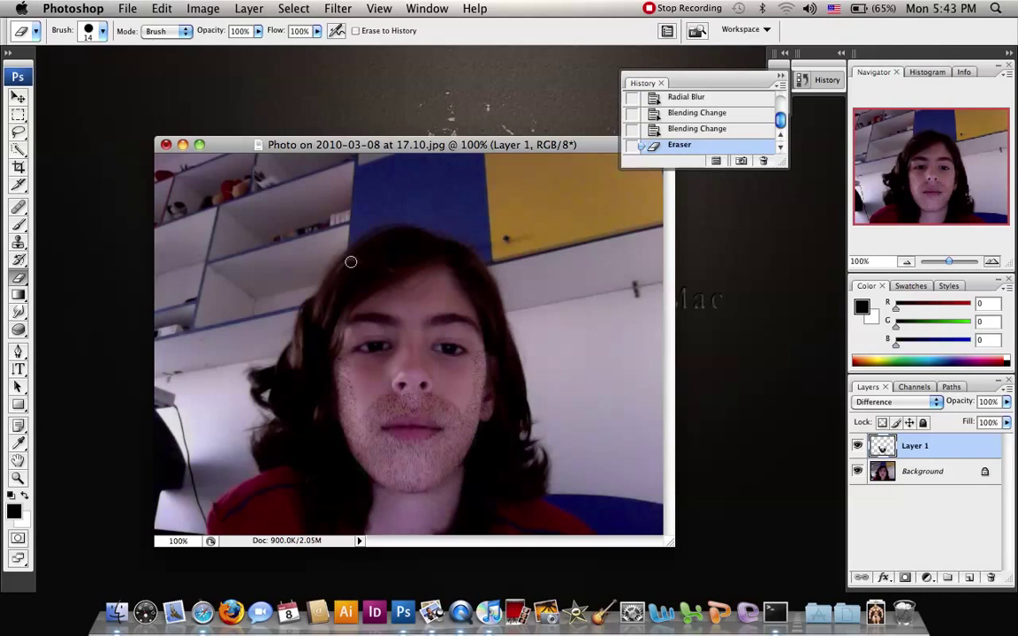
{"action": "key", "text": "super+plus"}
{"action": "key", "text": "super+plus"}
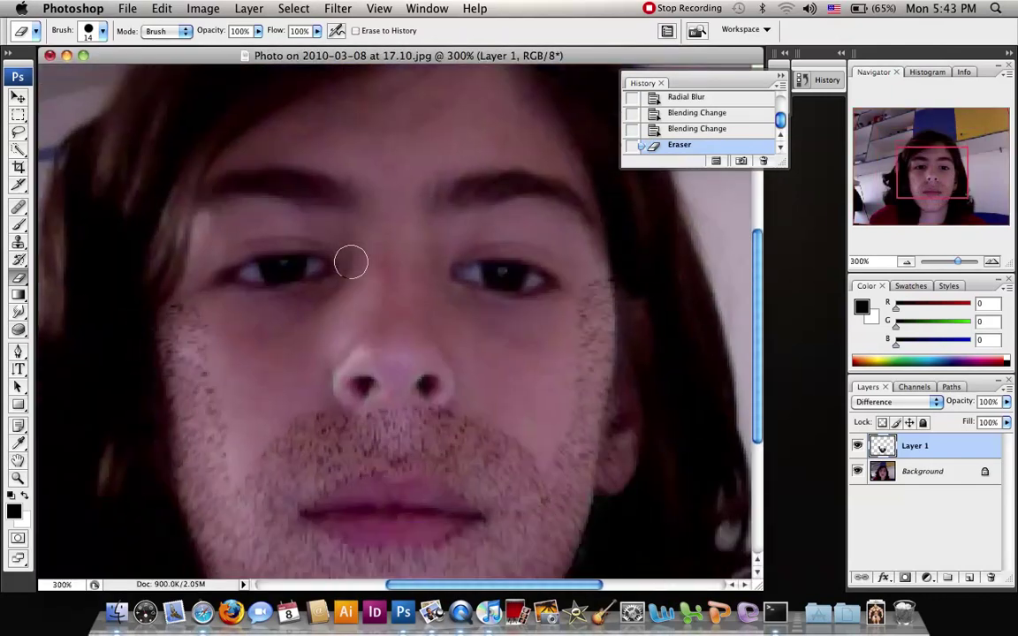
{"action": "scroll", "coordinate": [351, 263], "scroll_direction": "down", "scroll_amount": 5}
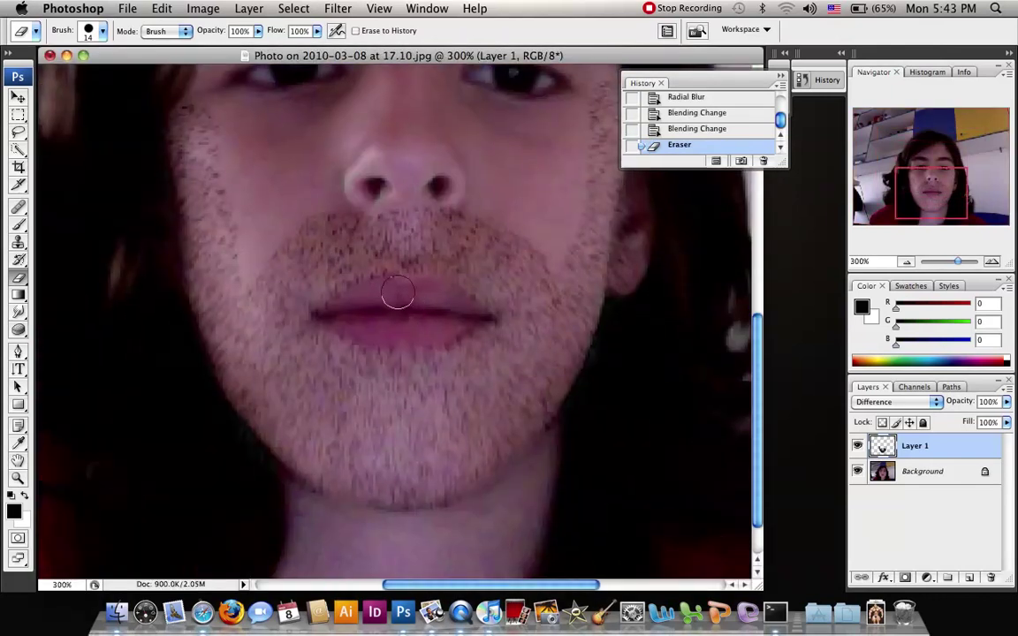
{"action": "left_click_drag", "start_coordinate": [318, 292], "coordinate": [387, 304]}
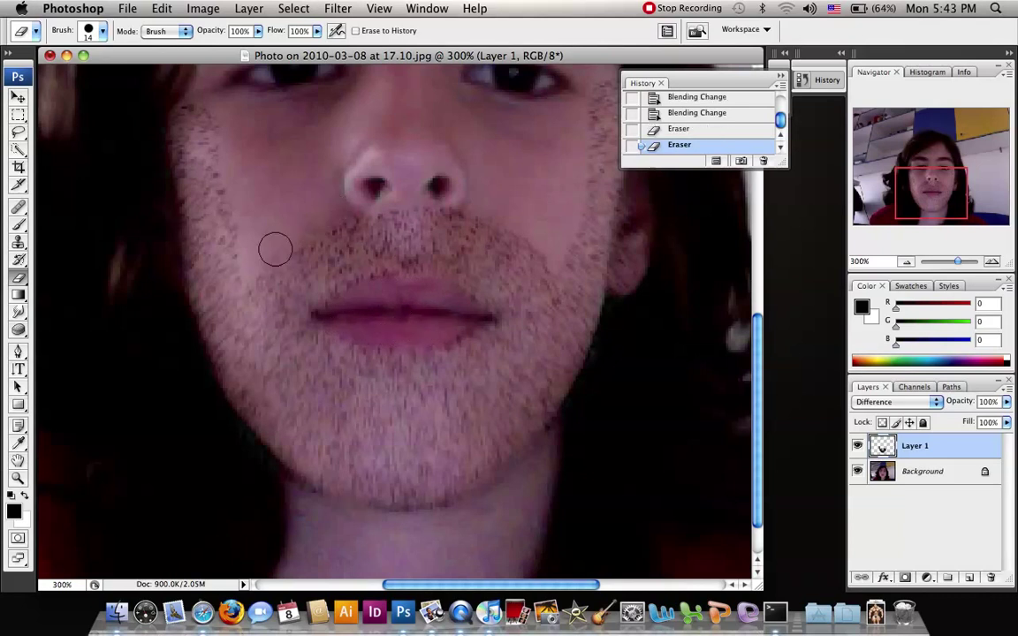
{"action": "left_click_drag", "start_coordinate": [257, 268], "coordinate": [252, 275]}
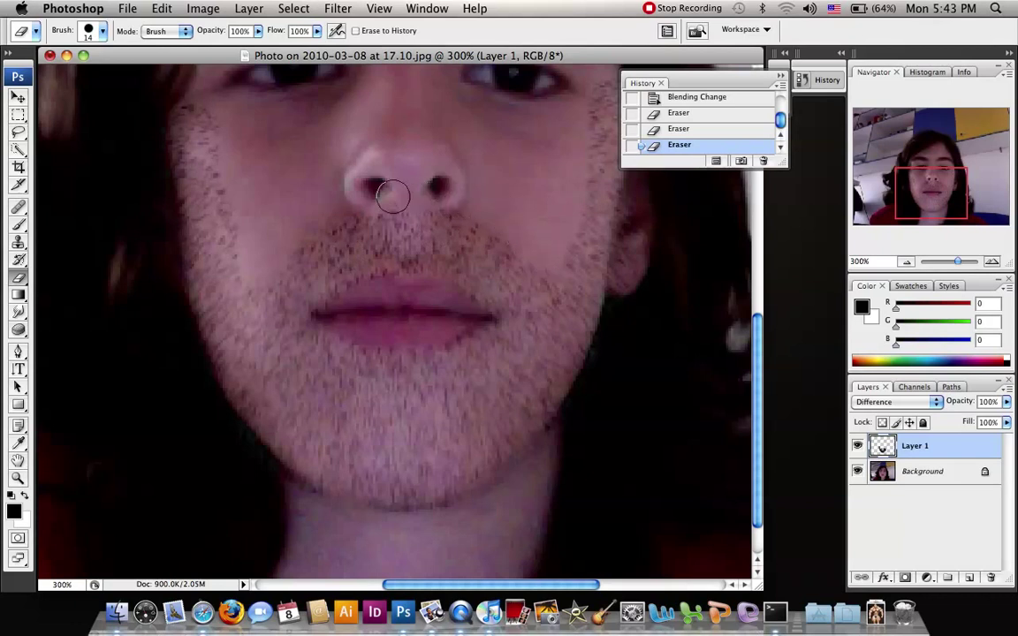
{"action": "left_click", "coordinate": [334, 207]}
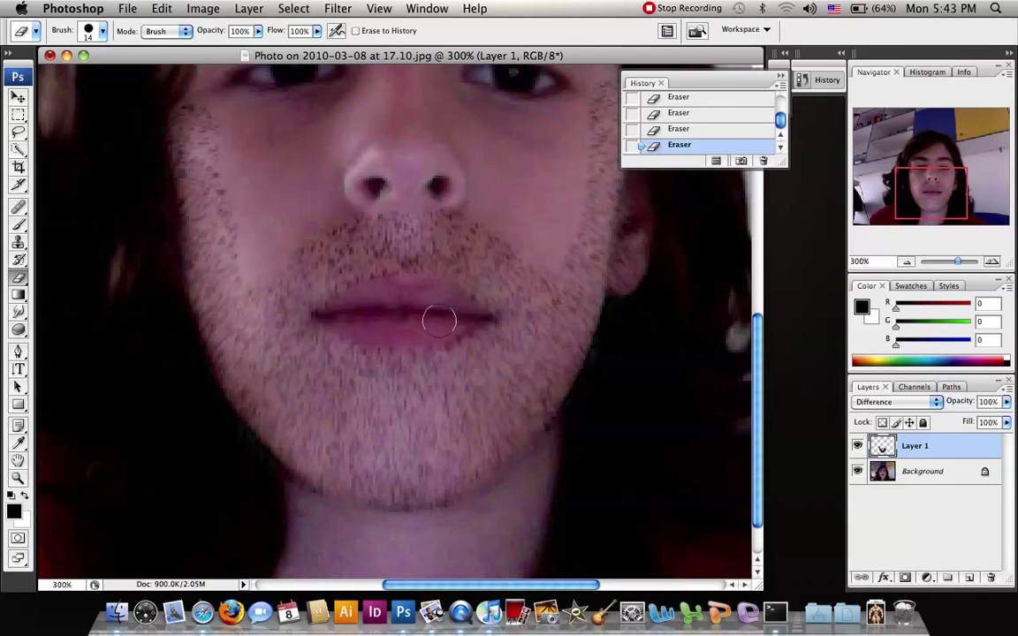
{"action": "key", "text": "super+minus"}
{"action": "key", "text": "super+minus"}
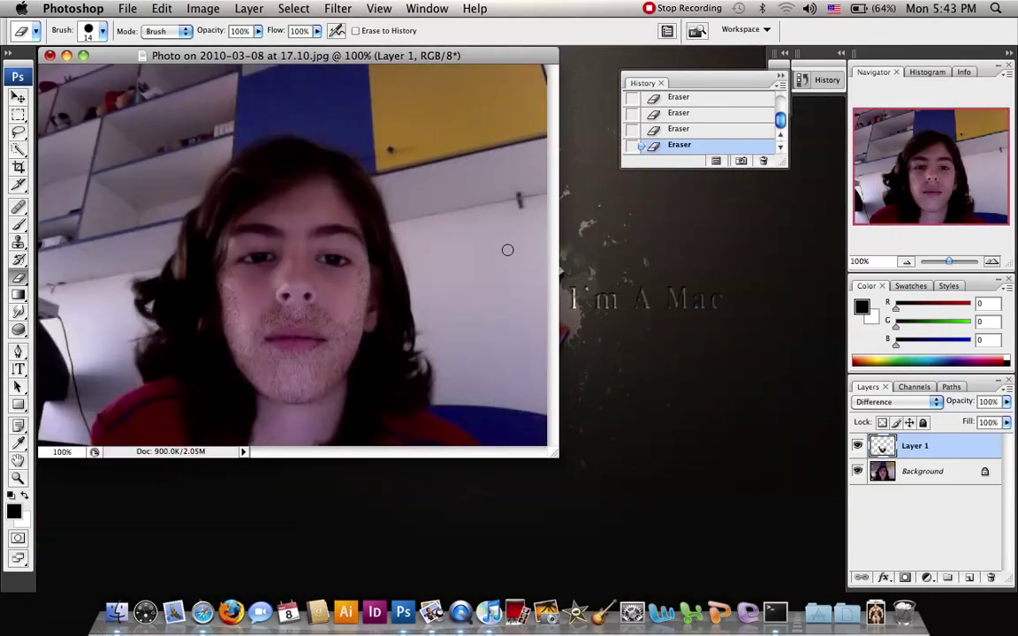
Close the photo window at 100% view.
{"action": "left_click", "coordinate": [674, 326]}
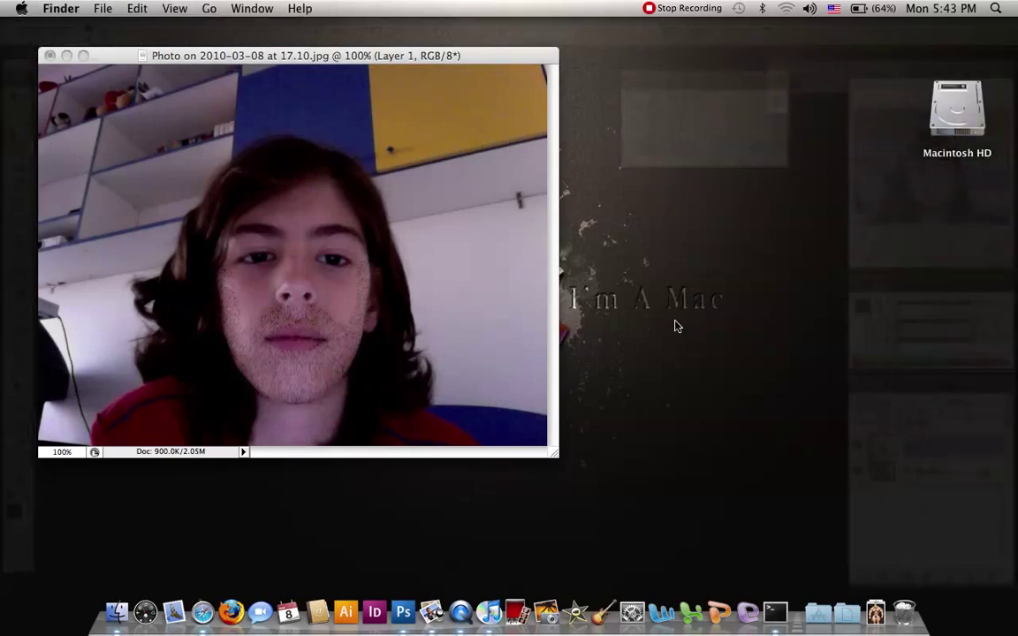
{"action": "mouse_move", "coordinate": [675, 324]}
{"action": "left_mouse_down"}
{"action": "mouse_move", "coordinate": [508, 287]}
{"action": "mouse_move", "coordinate": [789, 282]}
{"action": "left_mouse_up"}
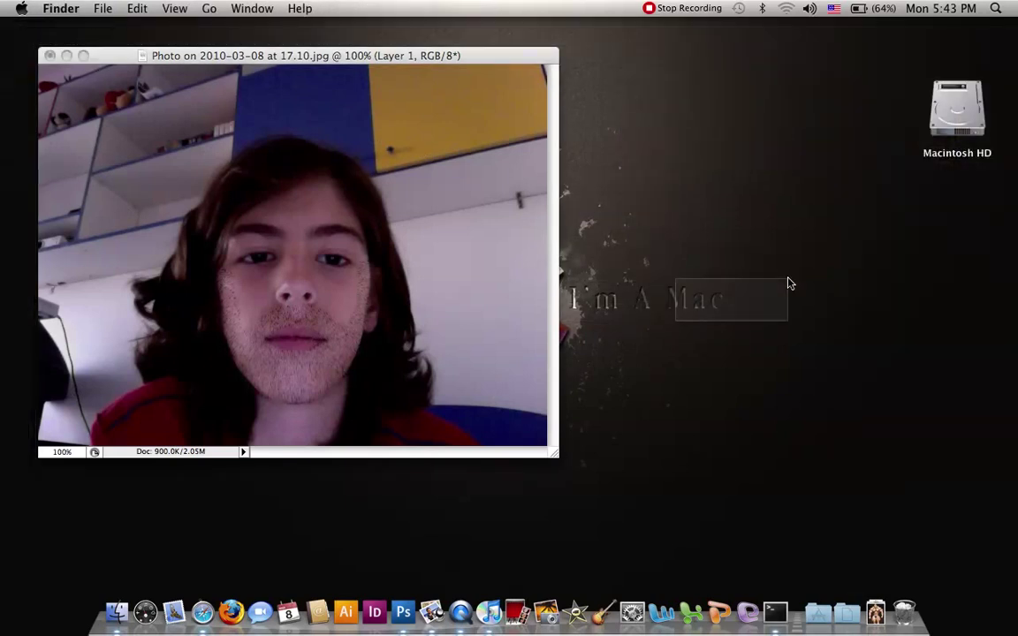
{"action": "left_click", "coordinate": [49, 56]}
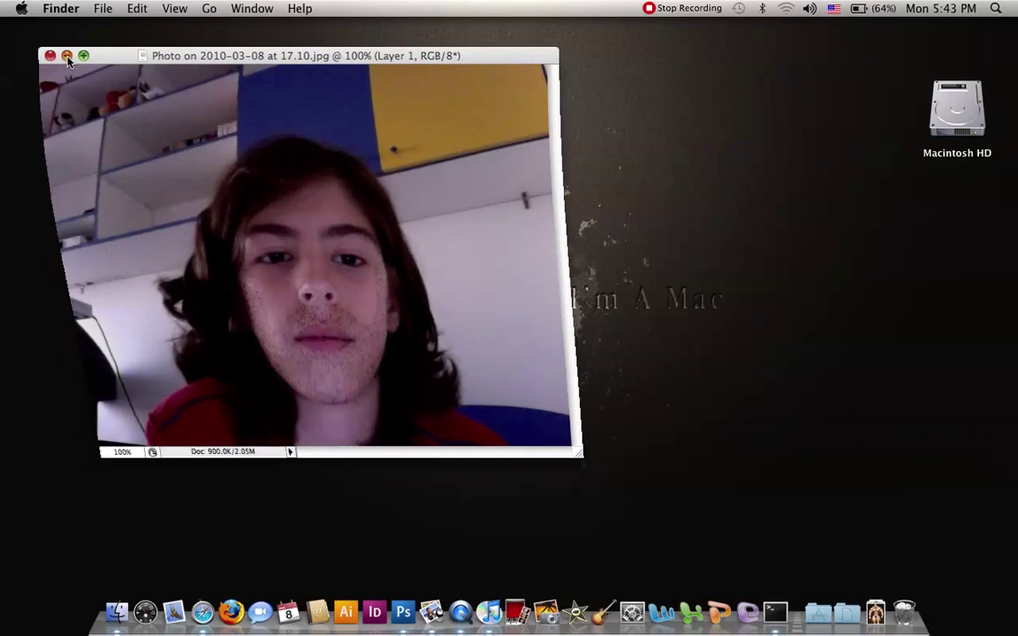